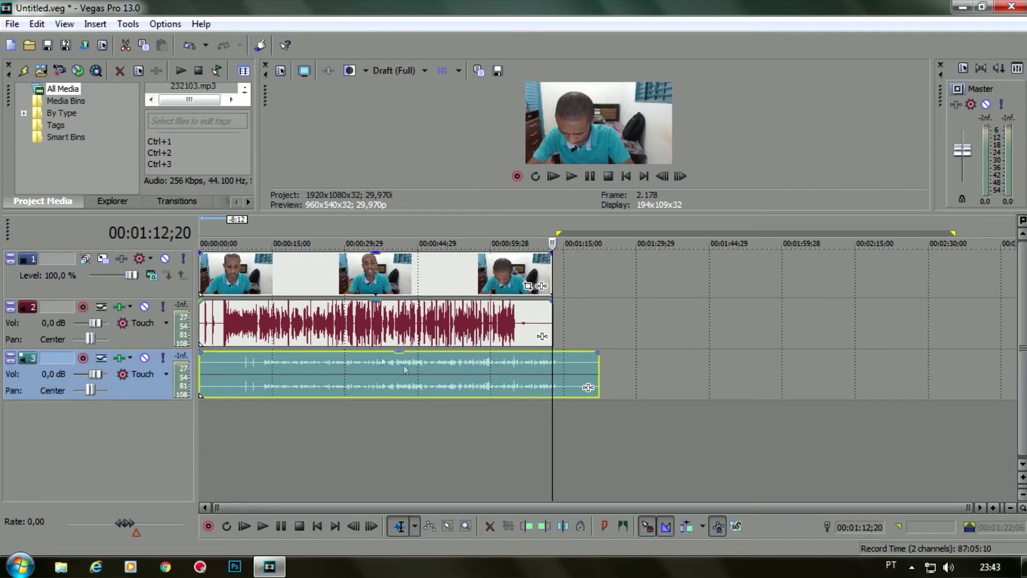
Move the camera video with its audio about 8 seconds later, roughly lining its claps up with those in the track 3 recording.
{"action": "left_click", "coordinate": [546, 318]}
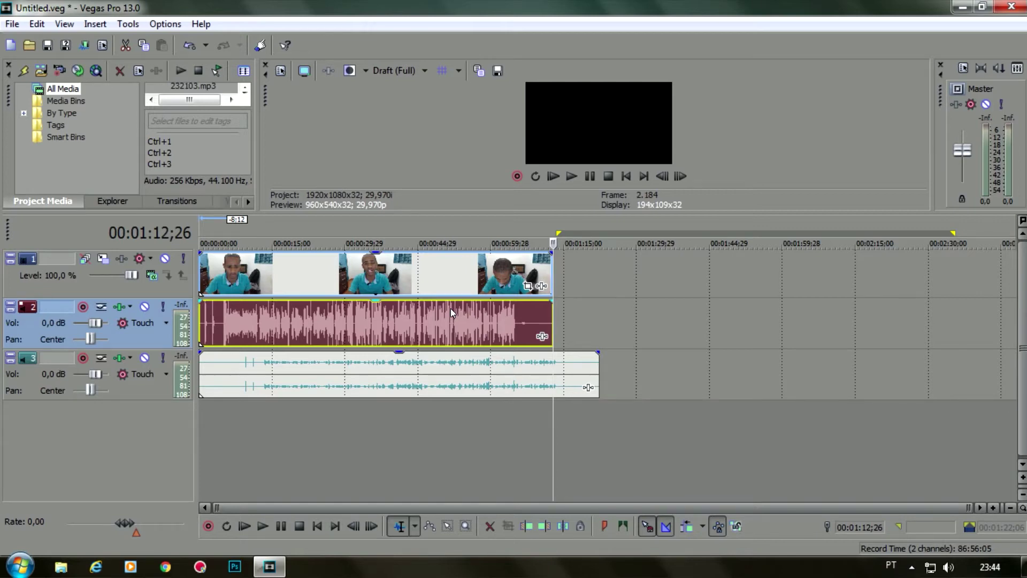
{"action": "left_click", "coordinate": [209, 325]}
{"action": "scroll", "coordinate": [322, 363], "scroll_direction": "up", "scroll_amount": 2}
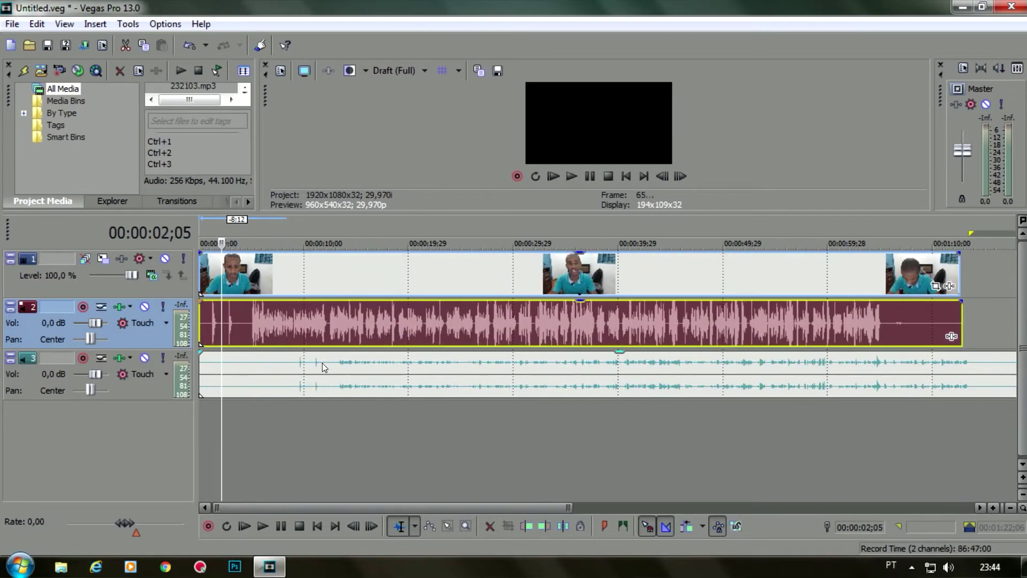
{"action": "scroll", "coordinate": [322, 363], "scroll_direction": "up", "scroll_amount": 3}
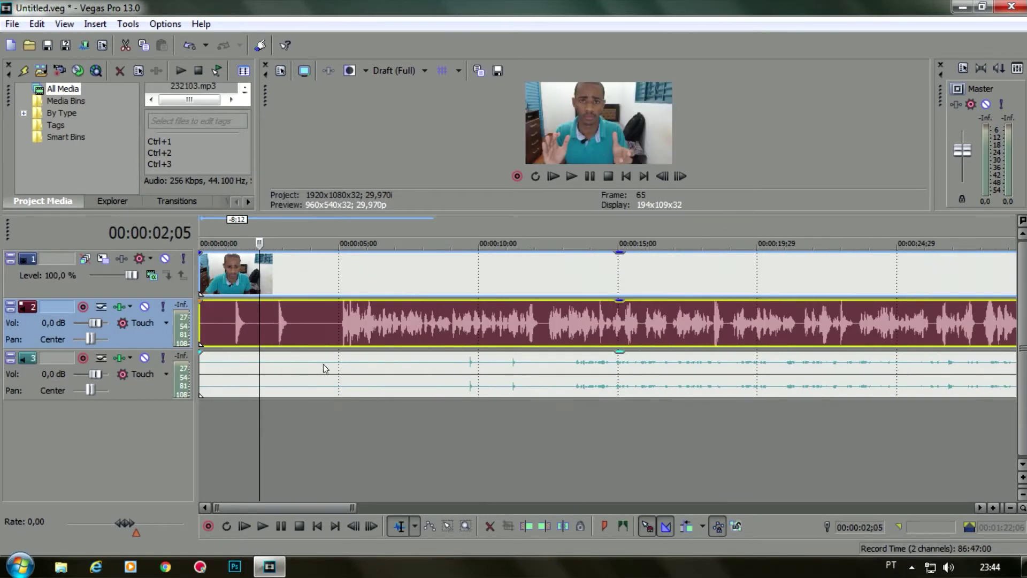
{"action": "left_click_drag", "start_coordinate": [329, 322], "coordinate": [567, 326]}
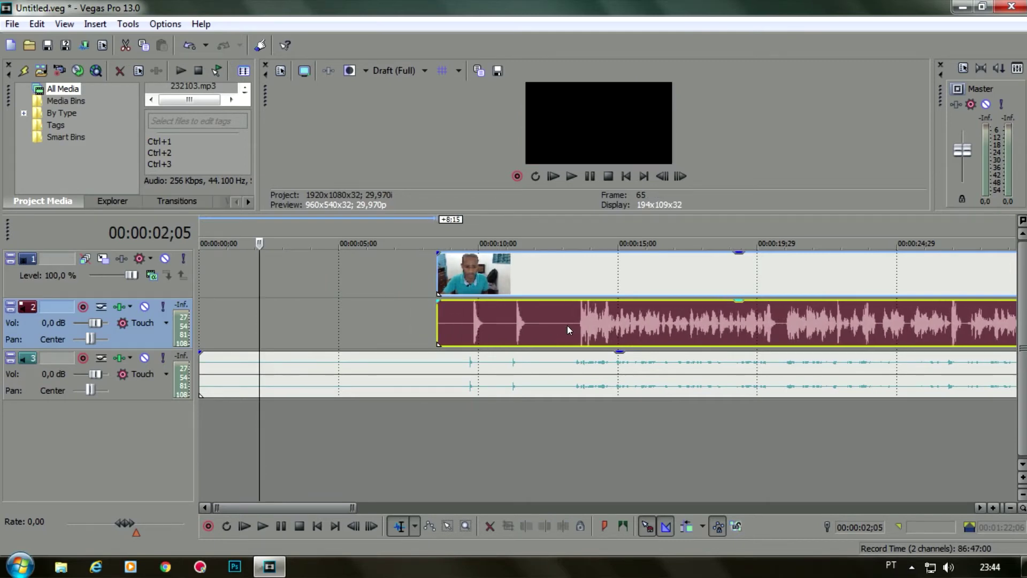
{"action": "left_click_drag", "start_coordinate": [567, 325], "coordinate": [560, 326]}
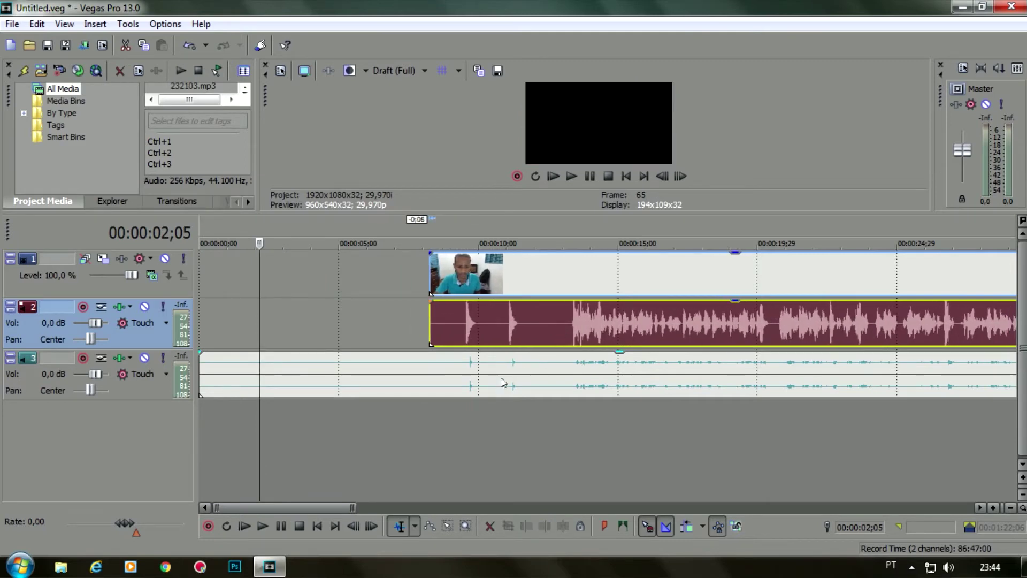
Place the playhead at the first clap, at 00:00:09;17, and compare its position in the camera audio and the track 3 recording.
{"action": "left_click", "coordinate": [413, 392]}
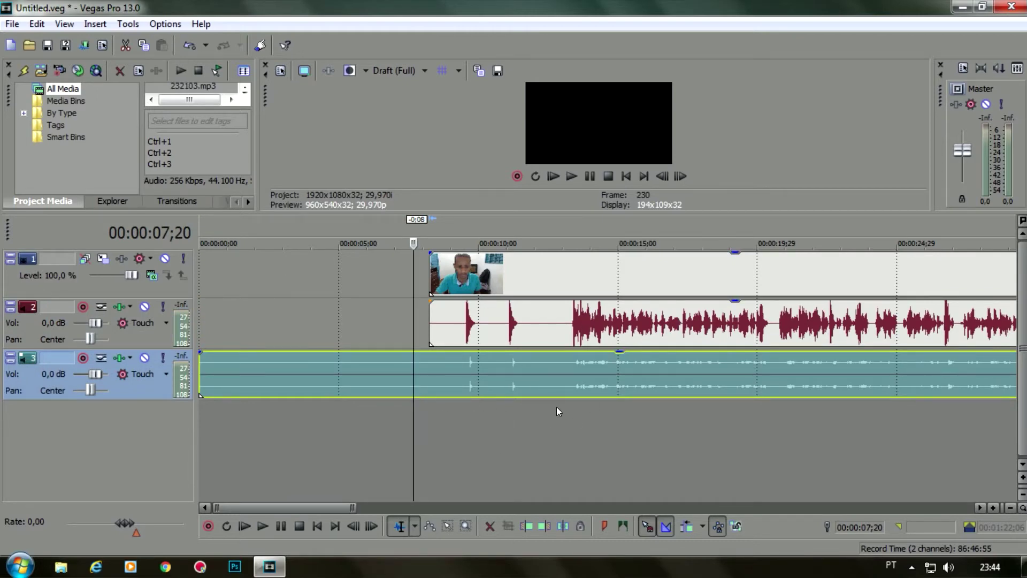
{"action": "left_click", "coordinate": [480, 321]}
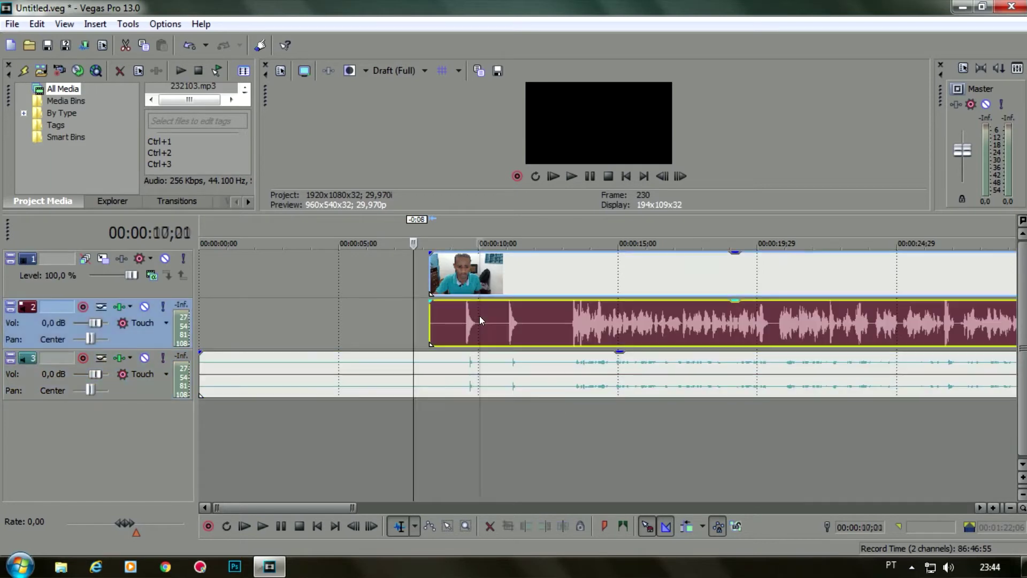
{"action": "left_click", "coordinate": [464, 317]}
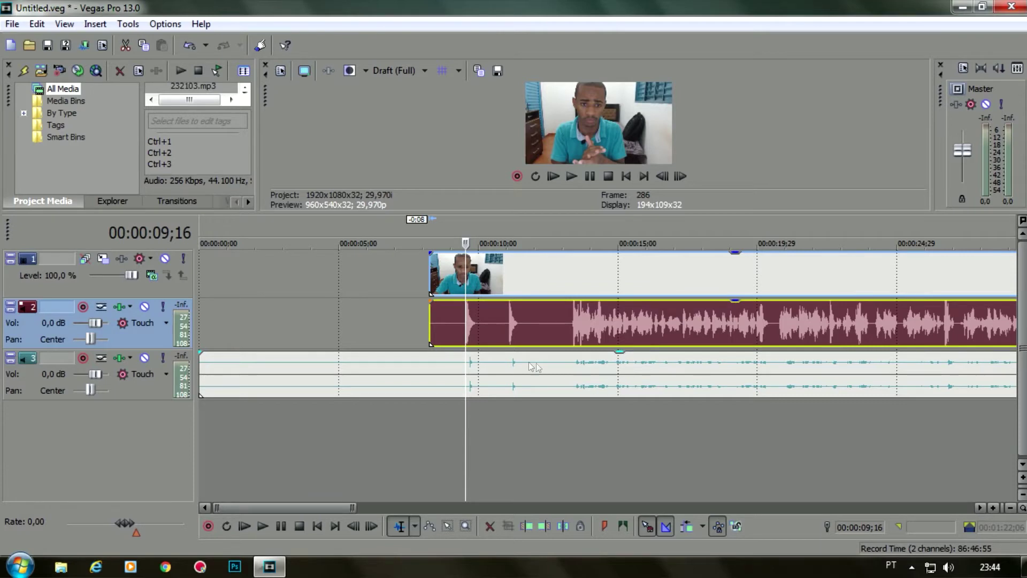
{"action": "left_click", "coordinate": [472, 364]}
{"action": "scroll", "coordinate": [607, 434], "scroll_direction": "up", "scroll_amount": 5}
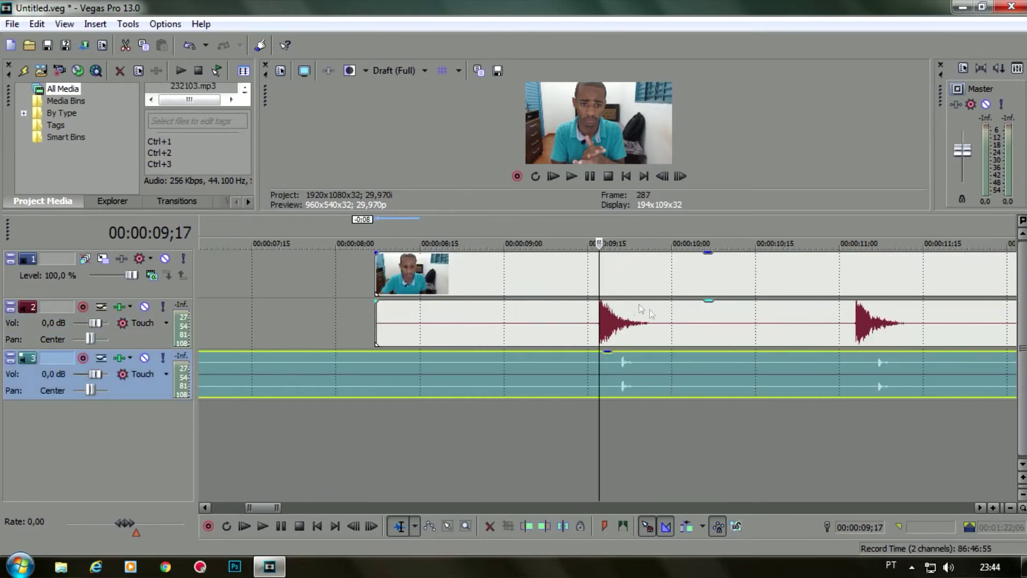
Shift the camera video and its audio a few frames later to bring its first clap closer to the track 3 clap.
{"action": "scroll", "coordinate": [662, 423], "scroll_direction": "down", "scroll_amount": 2}
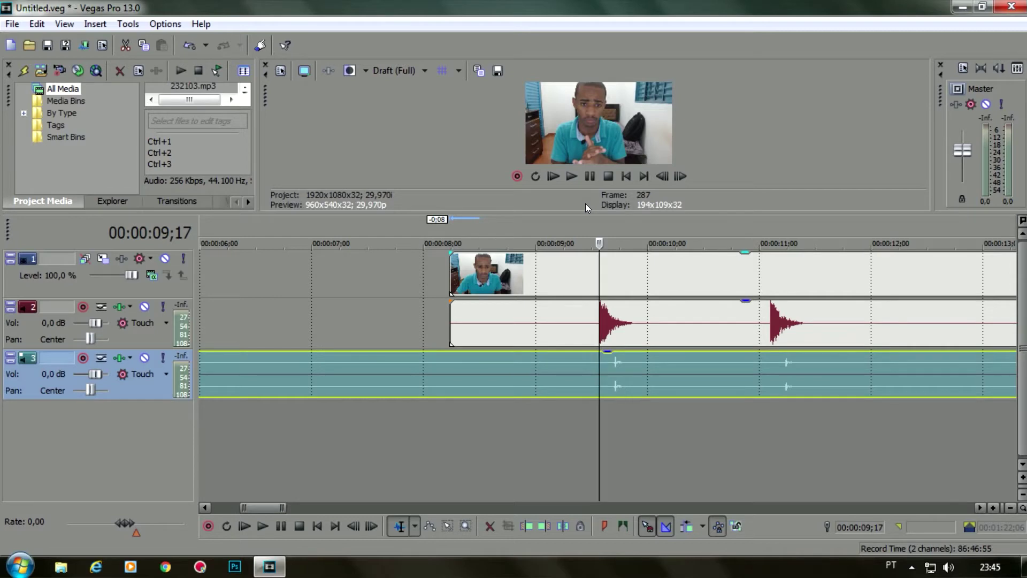
{"action": "scroll", "coordinate": [628, 386], "scroll_direction": "down", "scroll_amount": 8}
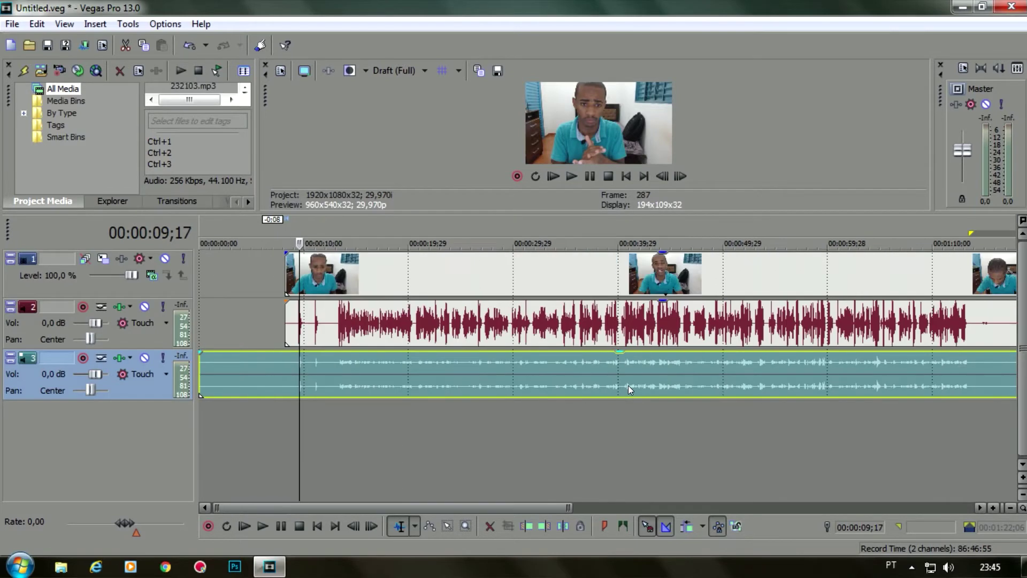
{"action": "scroll", "coordinate": [628, 386], "scroll_direction": "up", "scroll_amount": 5}
{"action": "scroll", "coordinate": [628, 385], "scroll_direction": "down", "scroll_amount": 4}
{"action": "scroll", "coordinate": [628, 385], "scroll_direction": "up", "scroll_amount": 6}
{"action": "scroll", "coordinate": [628, 385], "scroll_direction": "down", "scroll_amount": 3}
{"action": "scroll", "coordinate": [628, 385], "scroll_direction": "up", "scroll_amount": 2}
{"action": "scroll", "coordinate": [628, 385], "scroll_direction": "up", "scroll_amount": 2}
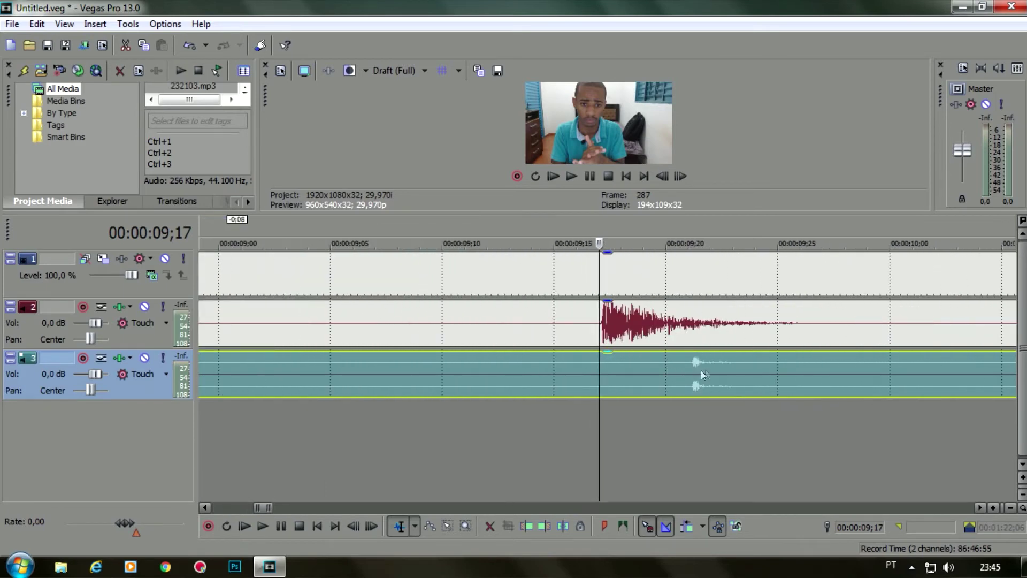
{"action": "left_click_drag", "start_coordinate": [644, 315], "coordinate": [693, 317]}
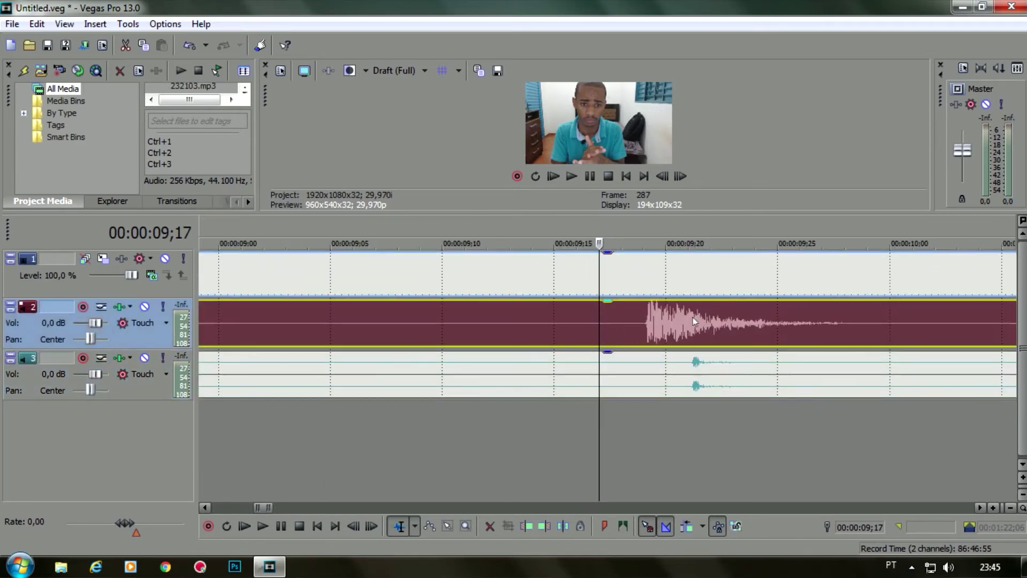
{"action": "scroll", "coordinate": [644, 278], "scroll_direction": "down", "scroll_amount": 2}
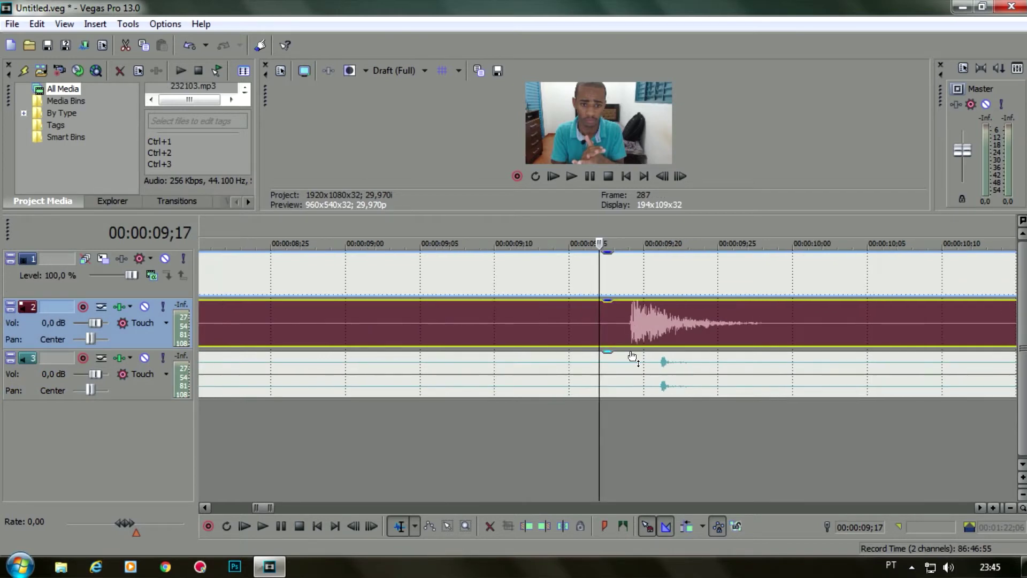
{"action": "left_click_drag", "start_coordinate": [632, 319], "coordinate": [644, 320]}
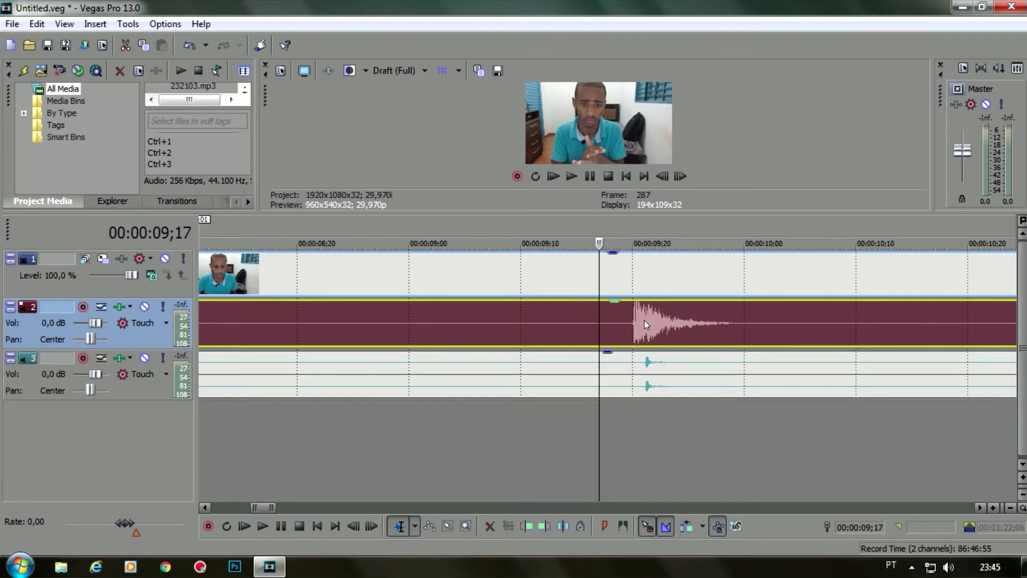
Move the camera clip's first clap to 00:00:09;25 and slide the track 3 audio later until its clap starts at the same point.
{"action": "scroll", "coordinate": [644, 320], "scroll_direction": "up", "scroll_amount": 2}
{"action": "left_click", "coordinate": [650, 380]}
{"action": "left_click", "coordinate": [660, 330]}
{"action": "left_click_drag", "start_coordinate": [660, 330], "coordinate": [726, 328]}
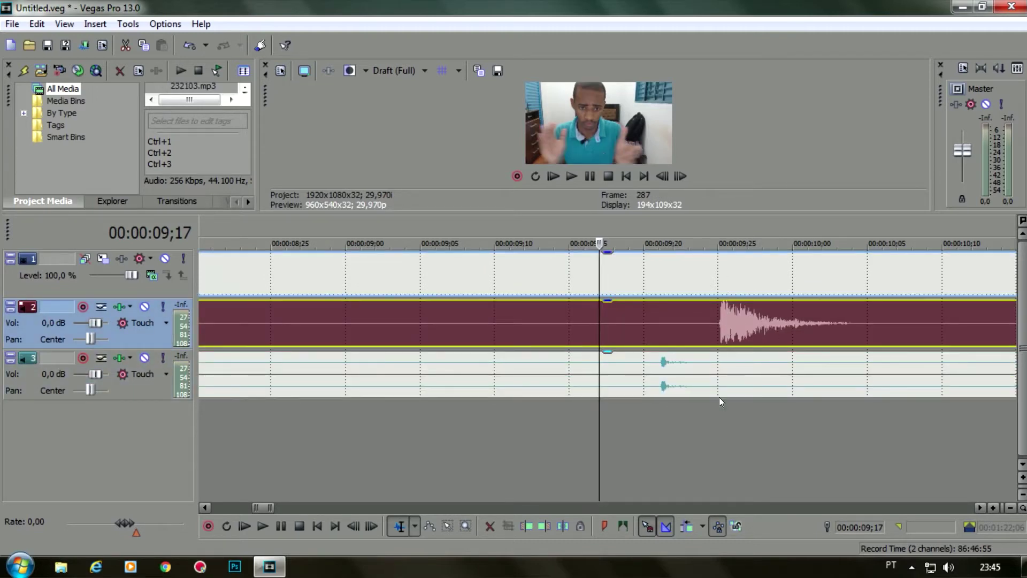
{"action": "left_click_drag", "start_coordinate": [650, 373], "coordinate": [709, 374]}
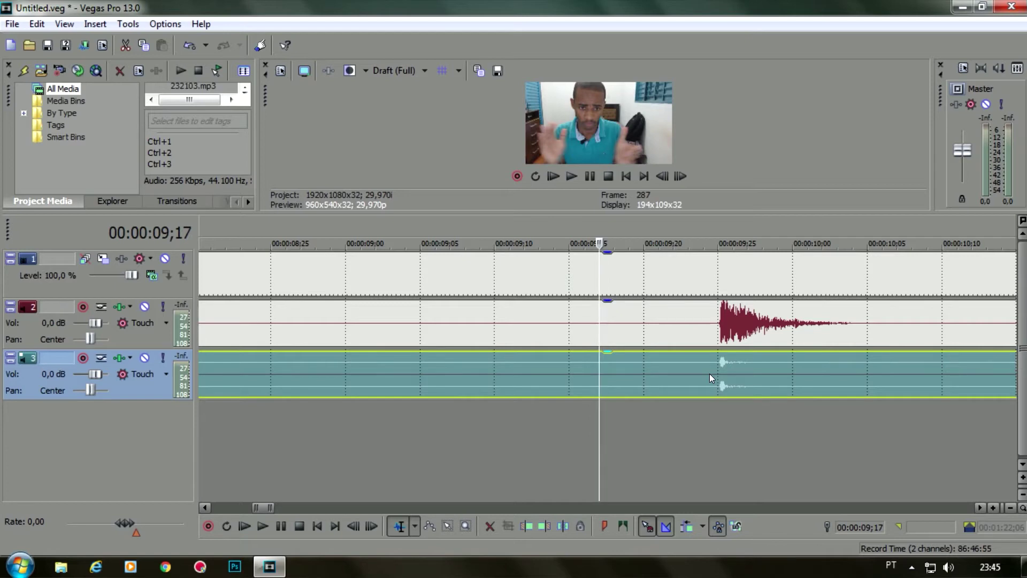
{"action": "left_click", "coordinate": [720, 317]}
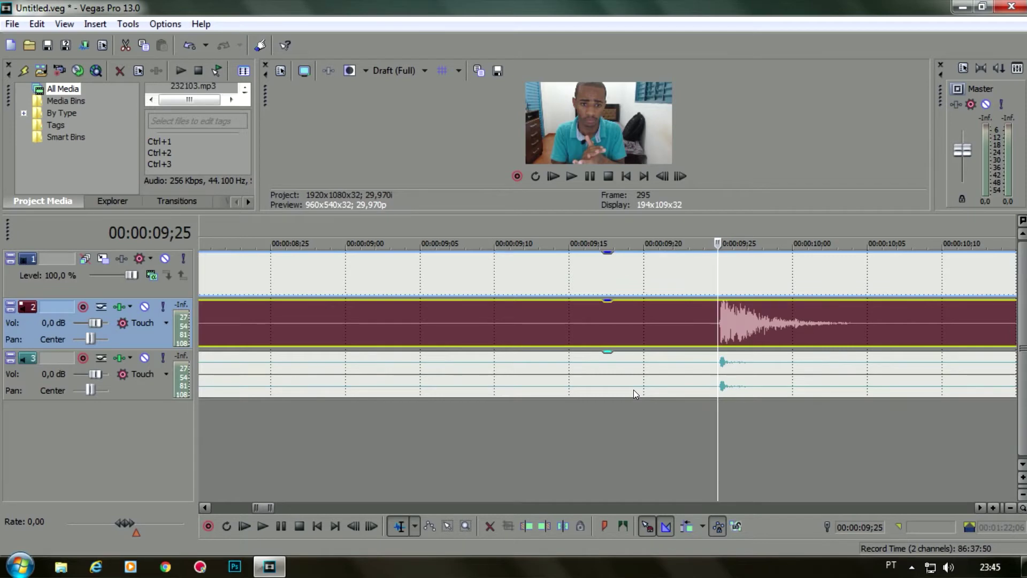
Examine both audio waveforms at several zoom levels to check that the claps line up.
{"action": "scroll", "coordinate": [634, 390], "scroll_direction": "down", "scroll_amount": 5}
{"action": "scroll", "coordinate": [633, 389], "scroll_direction": "down", "scroll_amount": 5}
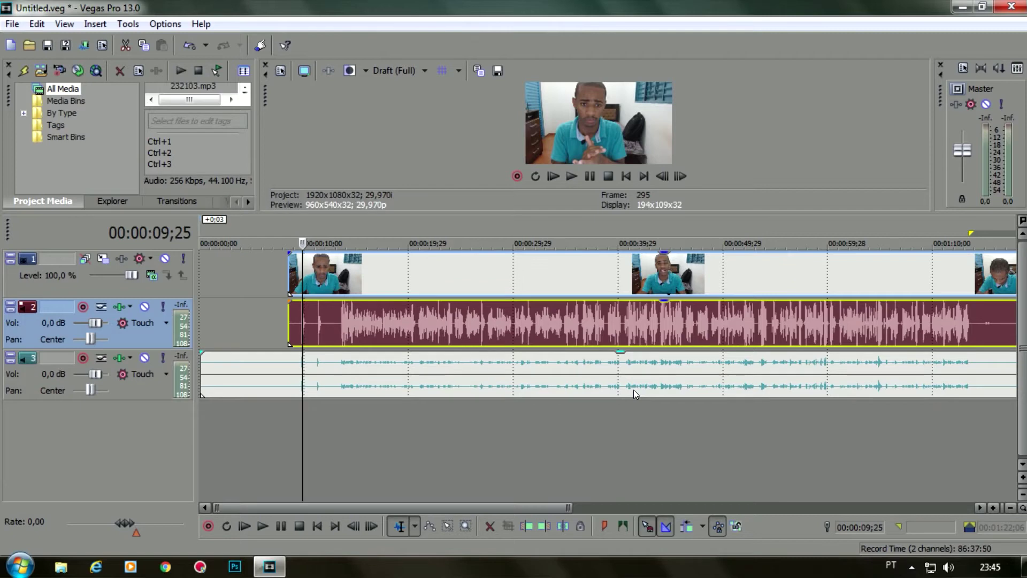
{"action": "scroll", "coordinate": [633, 394], "scroll_direction": "up", "scroll_amount": 10}
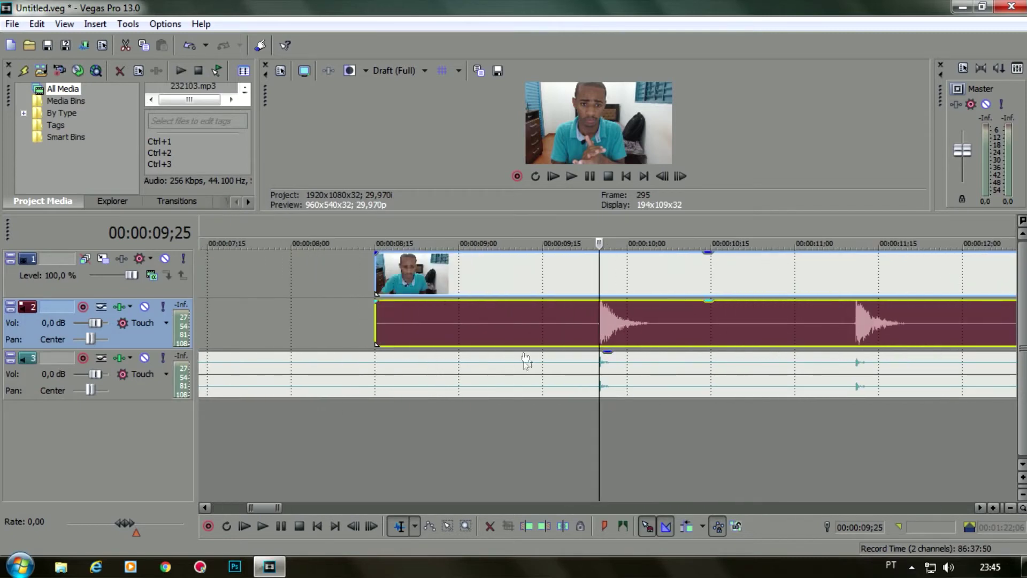
{"action": "scroll", "coordinate": [543, 331], "scroll_direction": "up", "scroll_amount": 5}
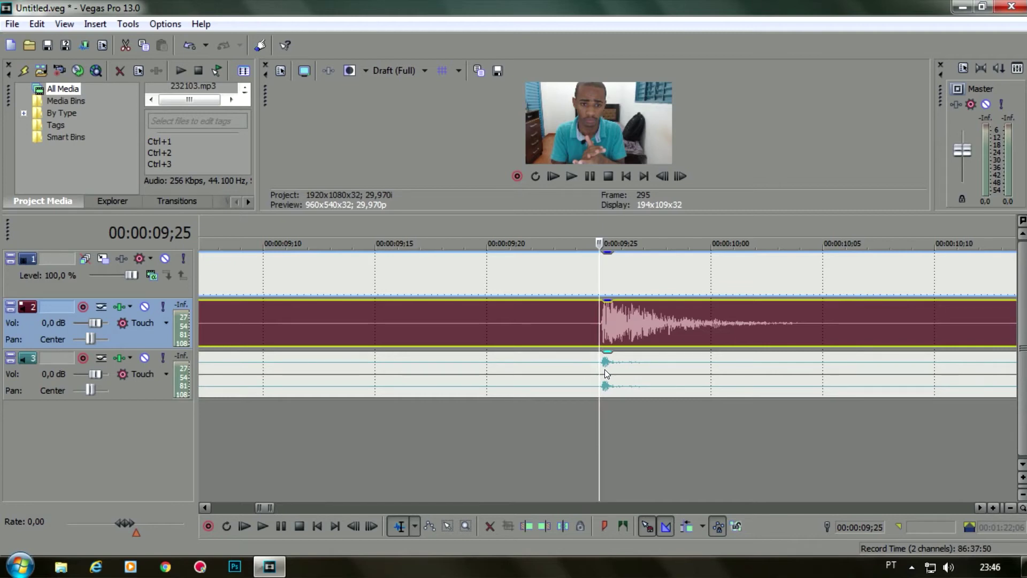
{"action": "scroll", "coordinate": [604, 369], "scroll_direction": "up", "scroll_amount": 4}
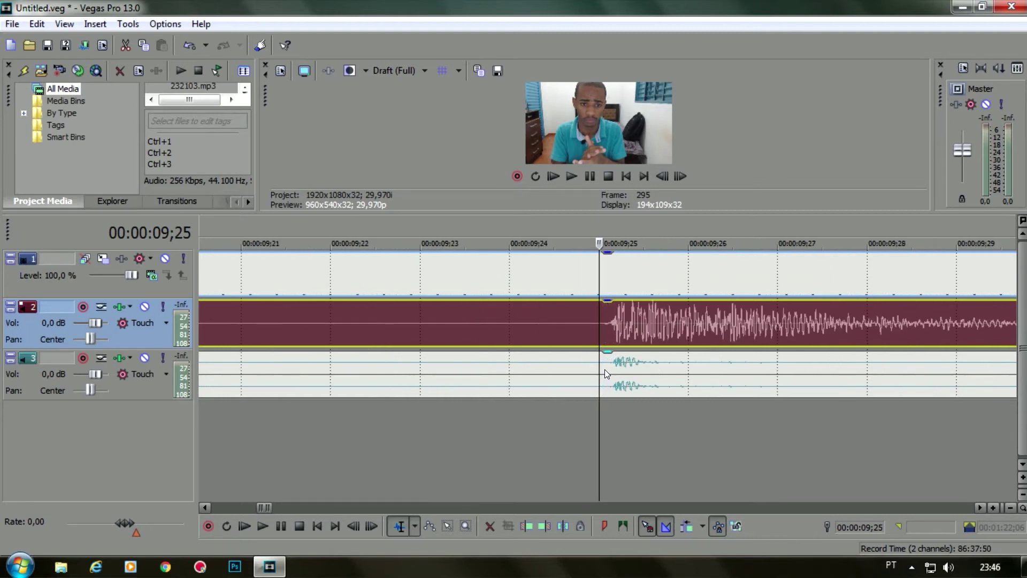
{"action": "scroll", "coordinate": [610, 428], "scroll_direction": "down", "scroll_amount": 7}
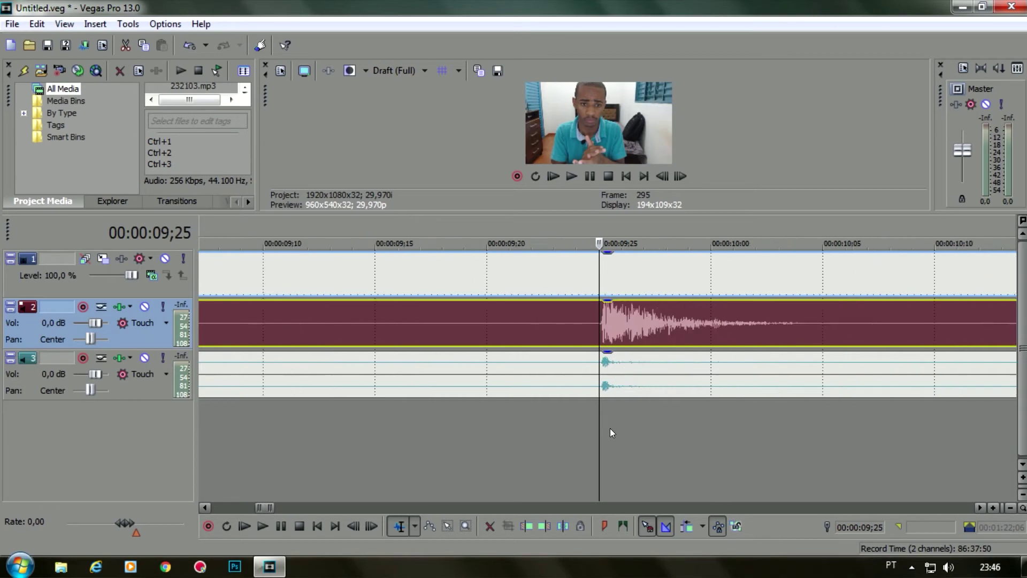
{"action": "scroll", "coordinate": [604, 426], "scroll_direction": "down", "scroll_amount": 10}
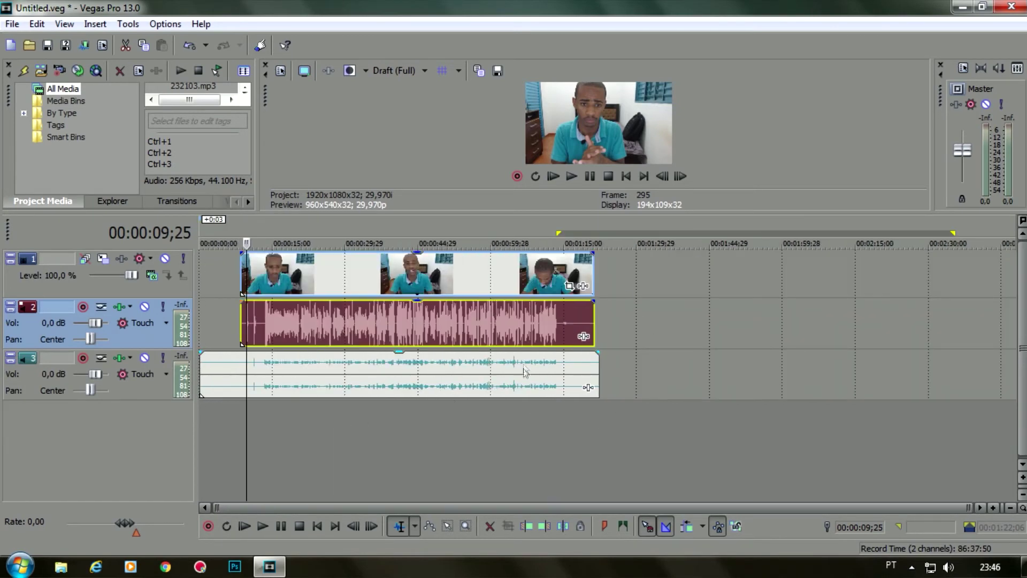
Split the video and both audio tracks at 00:00:13;17, just before speech starts, and delete the earlier part with the claps.
{"action": "left_click", "coordinate": [264, 366]}
{"action": "scroll", "coordinate": [418, 429], "scroll_direction": "up", "scroll_amount": 15}
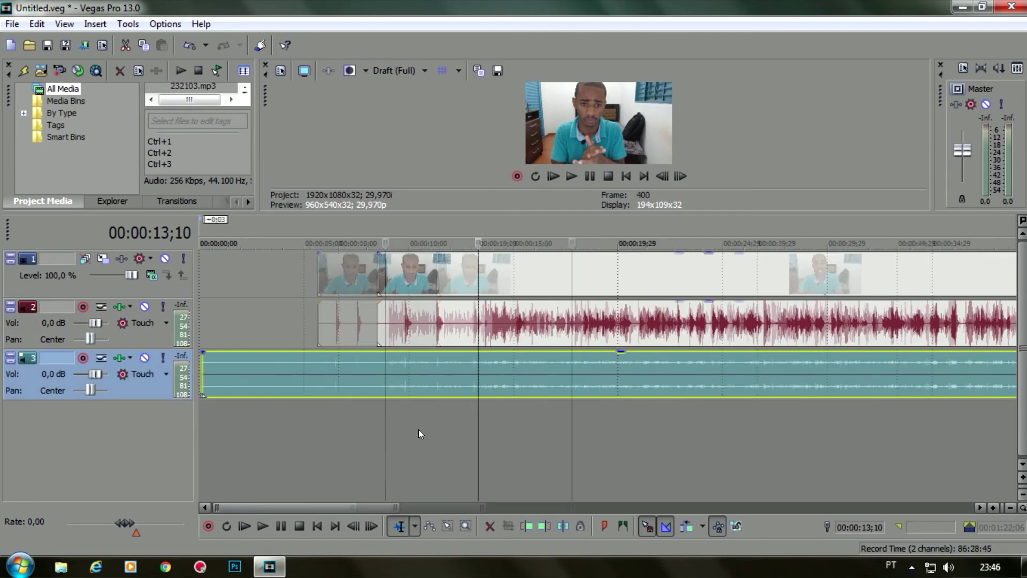
{"action": "left_click", "coordinate": [675, 324]}
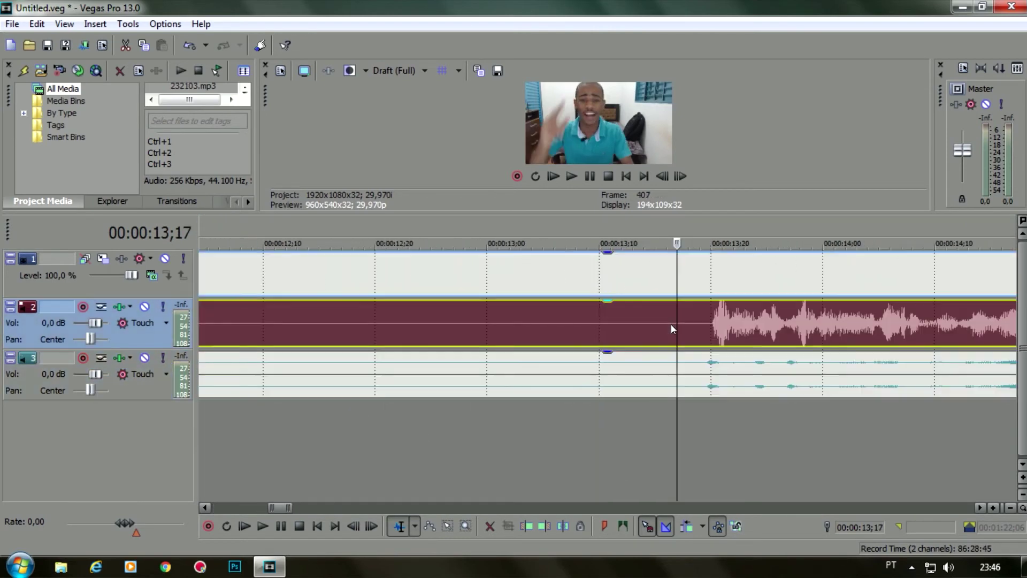
{"action": "left_click", "coordinate": [673, 373], "text": "ctrl"}
{"action": "key", "text": "s"}
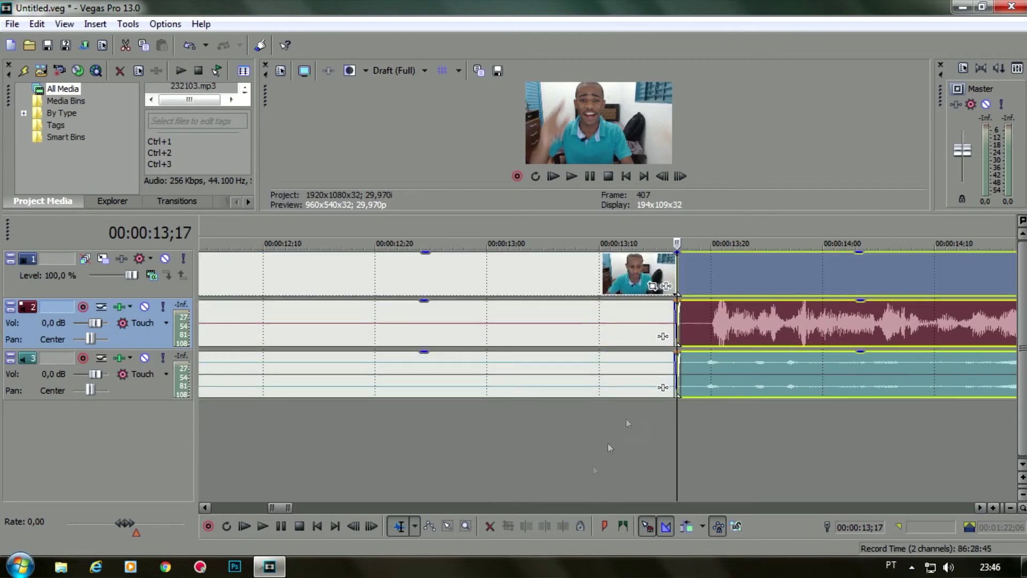
{"action": "left_click", "coordinate": [497, 362]}
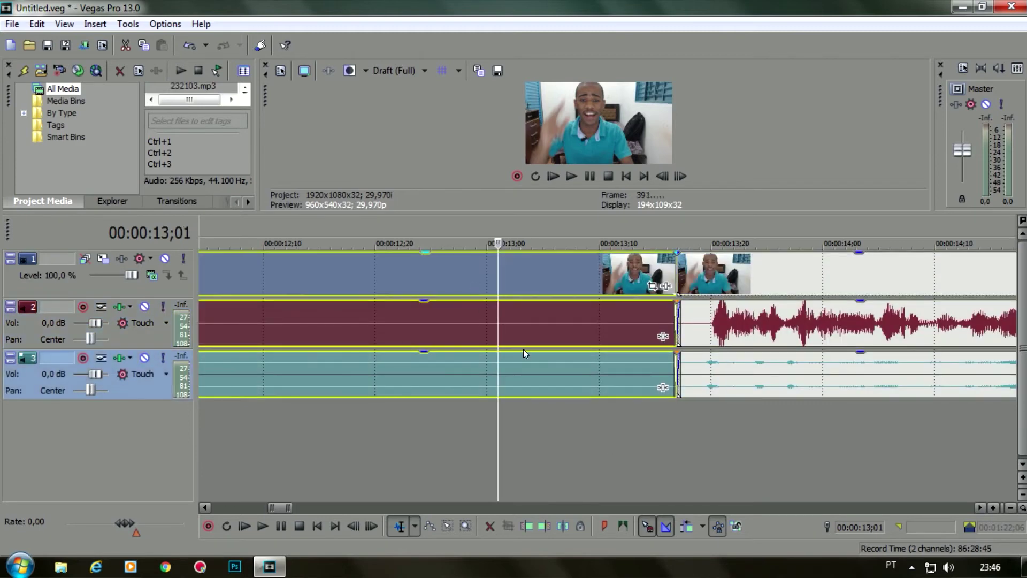
{"action": "key", "text": "Delete"}
Split all three tracks at 00:01:13;28, just after the speech ends, and delete the remaining tail.
{"action": "scroll", "coordinate": [551, 369], "scroll_direction": "down", "scroll_amount": 5}
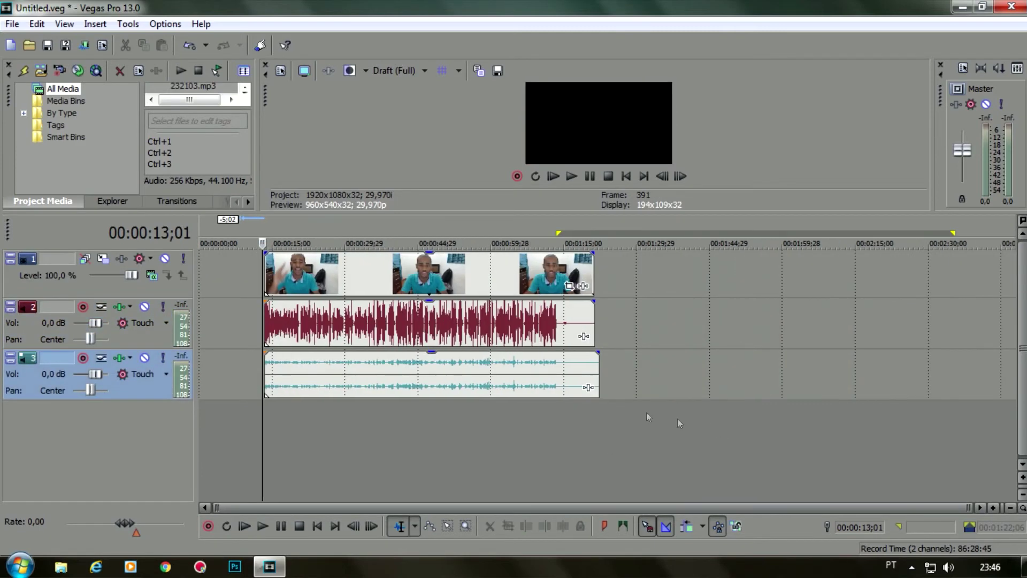
{"action": "left_click", "coordinate": [557, 370]}
{"action": "scroll", "coordinate": [567, 414], "scroll_direction": "up", "scroll_amount": 5}
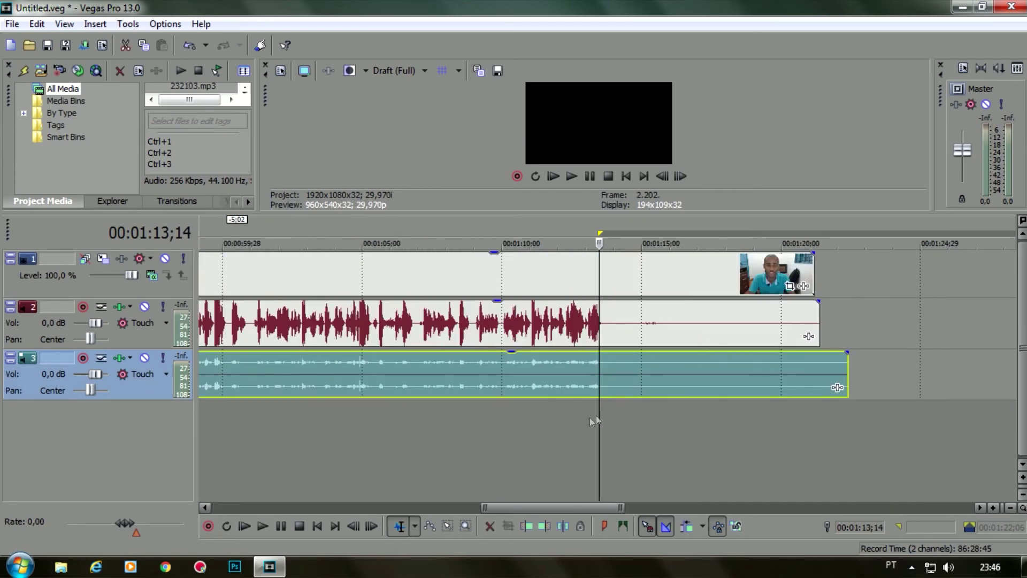
{"action": "scroll", "coordinate": [611, 377], "scroll_direction": "up", "scroll_amount": 3}
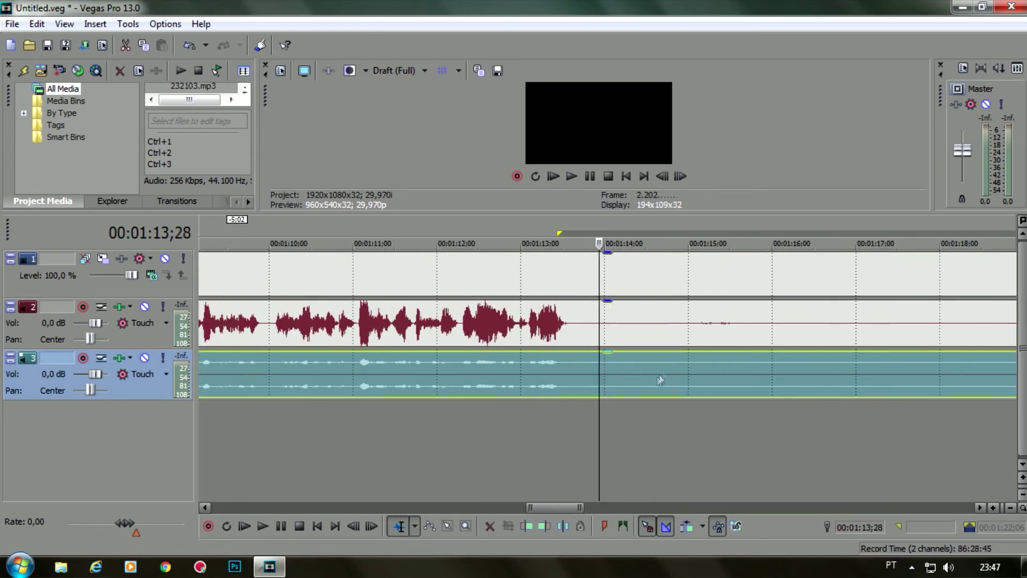
{"action": "left_click", "coordinate": [602, 330]}
{"action": "key", "text": "s"}
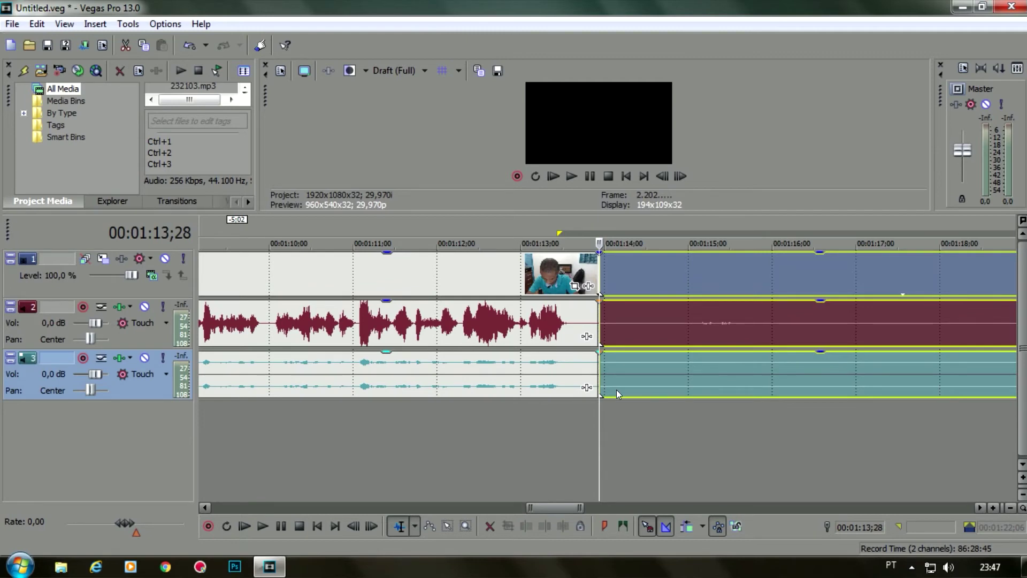
{"action": "key", "text": "Delete"}
Select the trimmed video and both audio clips, move them together to the start of the timeline, and return the playhead to 00:00:00;00.
{"action": "scroll", "coordinate": [616, 394], "scroll_direction": "down", "scroll_amount": 10}
{"action": "left_click", "coordinate": [421, 376]}
{"action": "left_click", "coordinate": [399, 336], "text": "ctrl"}
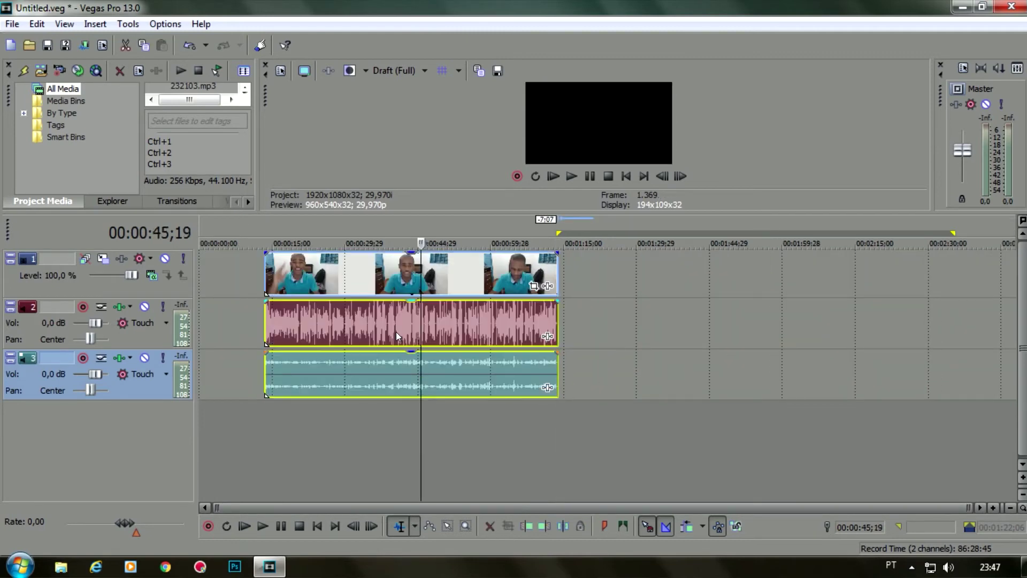
{"action": "left_click_drag", "start_coordinate": [480, 365], "coordinate": [224, 330]}
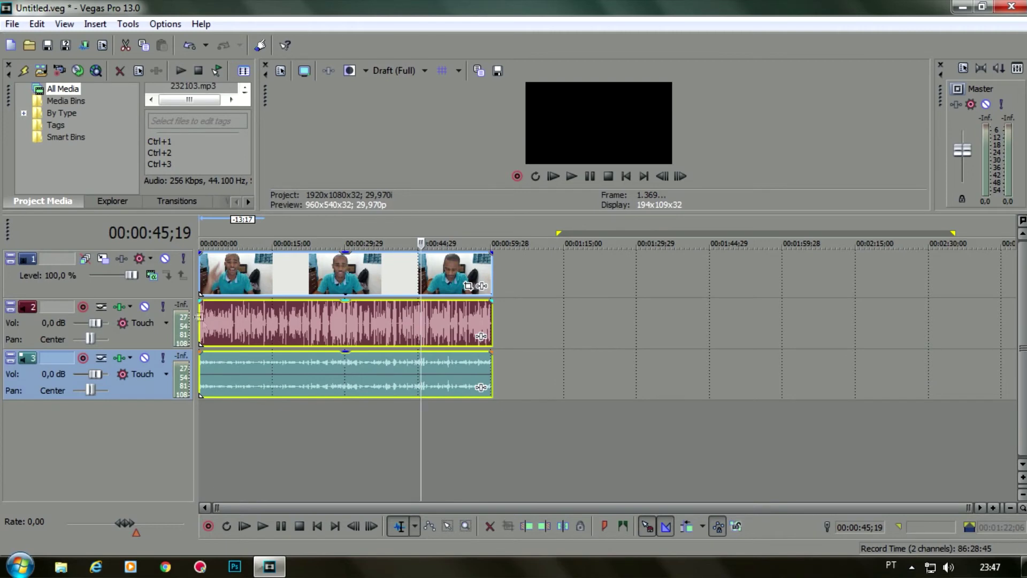
{"action": "left_click", "coordinate": [202, 284]}
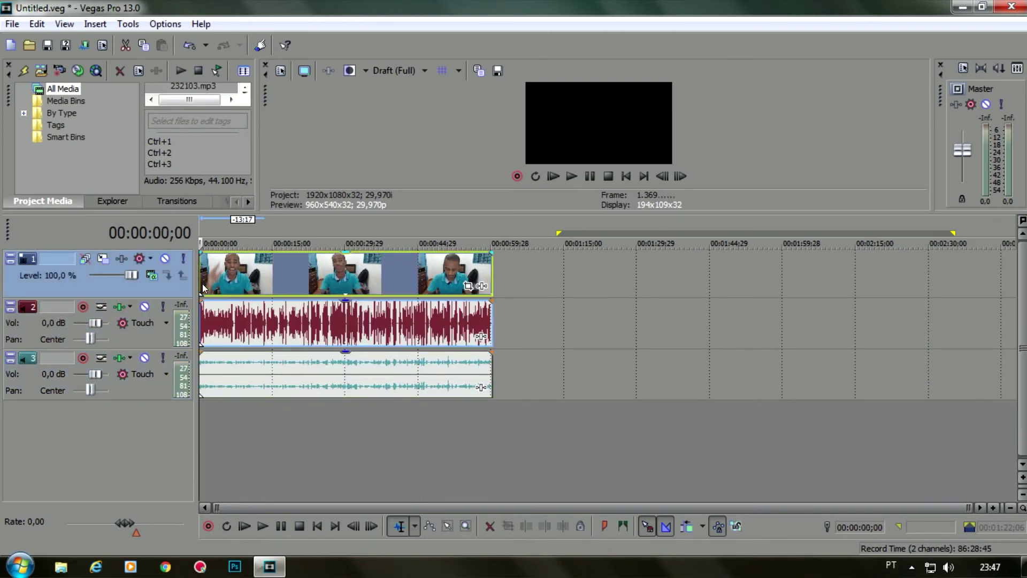
Select Draft (Full) as the video preview quality and toggle the safe-area overlay on and back off.
{"action": "scroll", "coordinate": [340, 374], "scroll_direction": "up", "scroll_amount": 3}
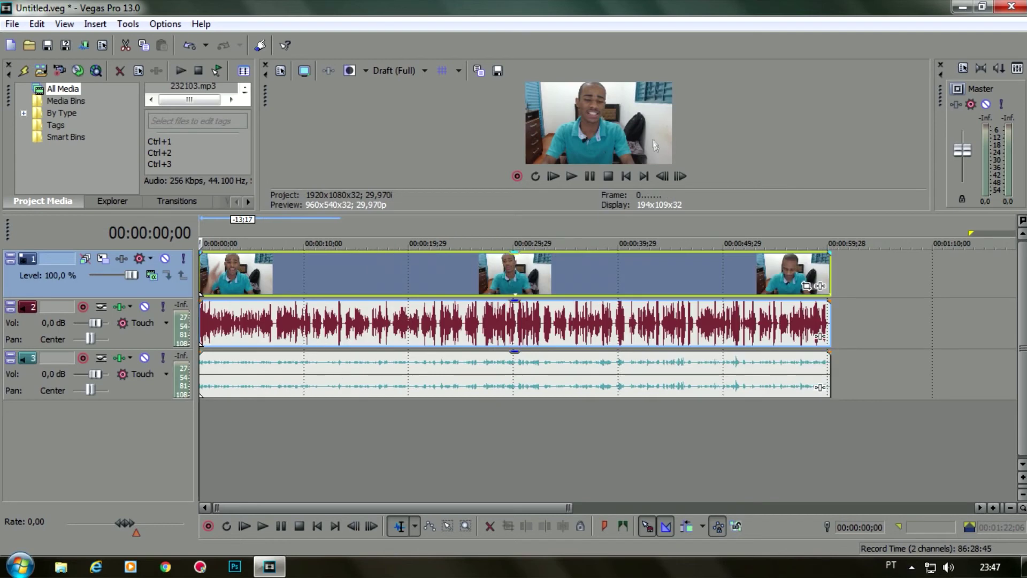
{"action": "left_click", "coordinate": [442, 70]}
{"action": "left_click", "coordinate": [403, 71]}
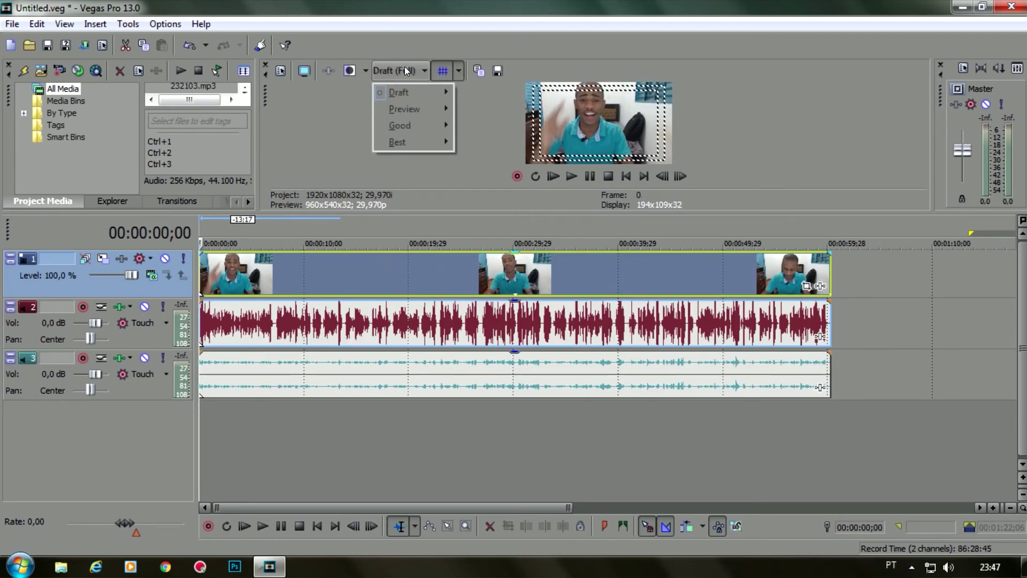
{"action": "mouse_move", "coordinate": [439, 92]}
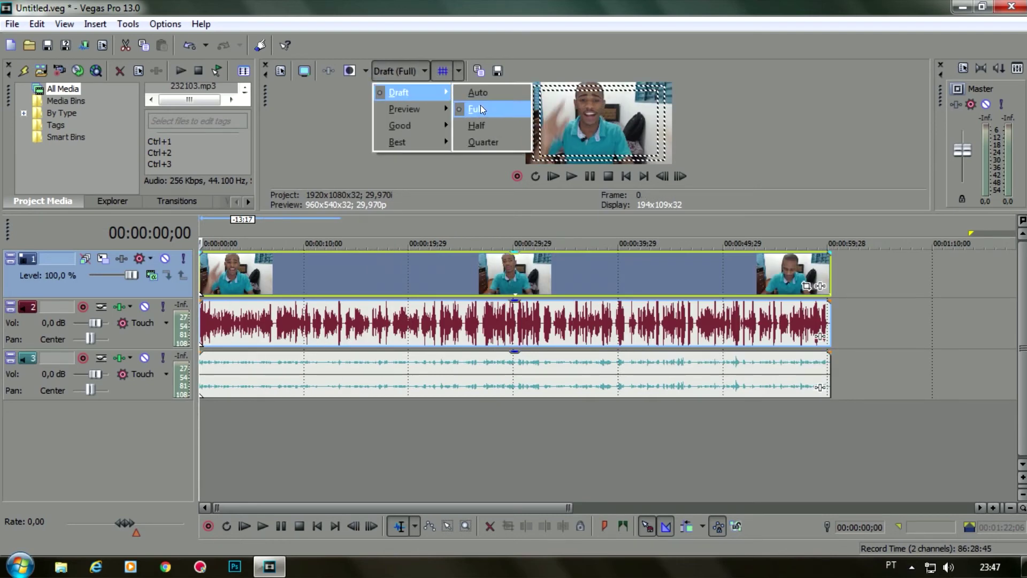
{"action": "left_click", "coordinate": [475, 109]}
{"action": "left_click", "coordinate": [459, 70]}
{"action": "left_click", "coordinate": [438, 74]}
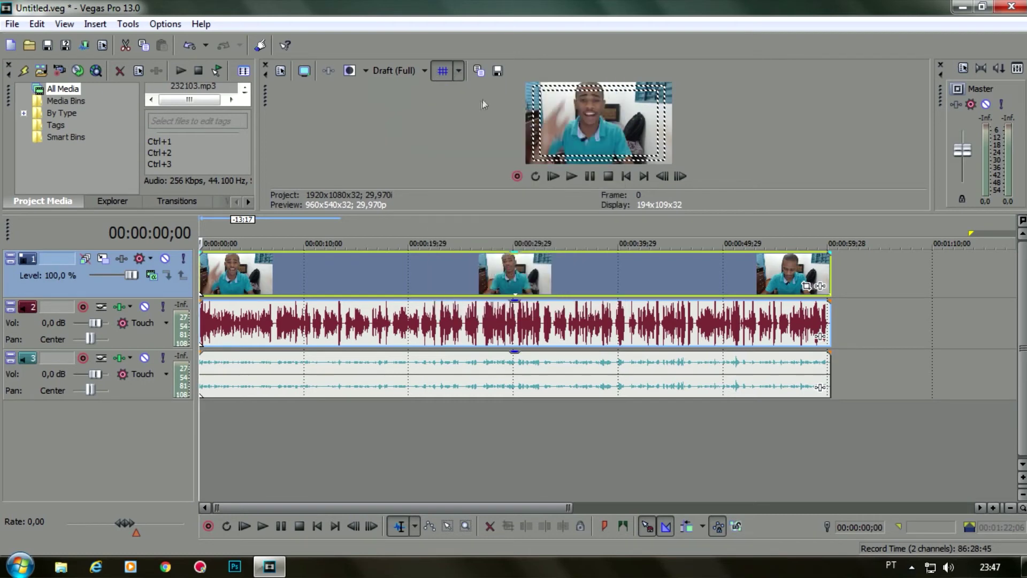
{"action": "left_click", "coordinate": [442, 71]}
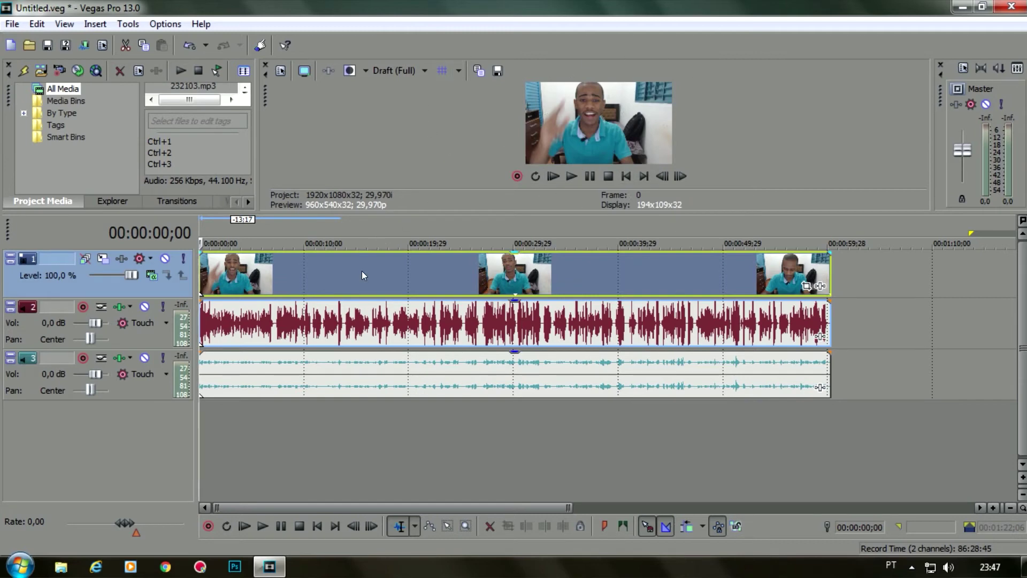
Play the synchronized clip and compare the audio by silencing track 2, then raising it to 12,0 dB while silencing track 3.
{"action": "left_click", "coordinate": [572, 176]}
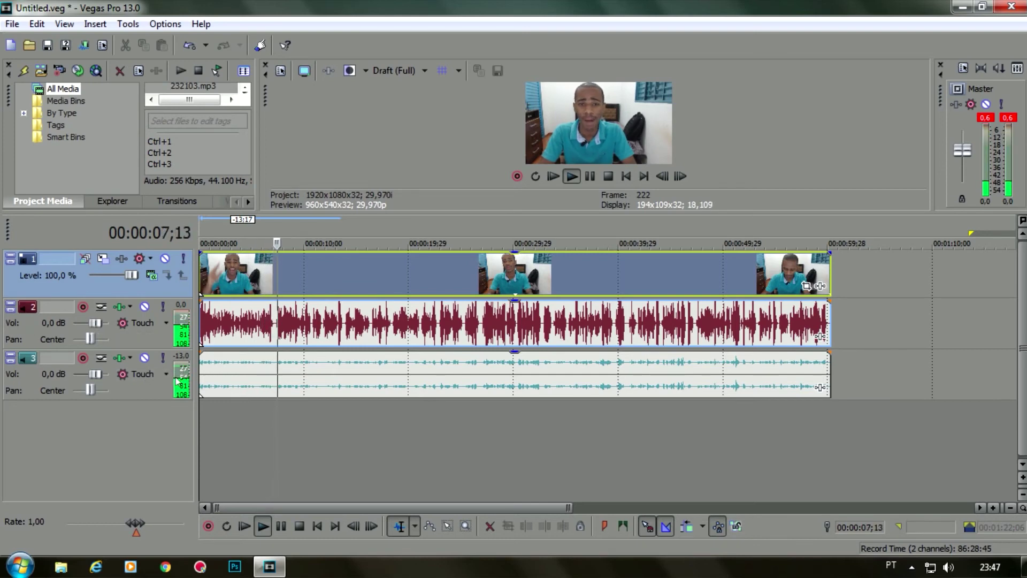
{"action": "left_click_drag", "start_coordinate": [97, 322], "coordinate": [57, 322]}
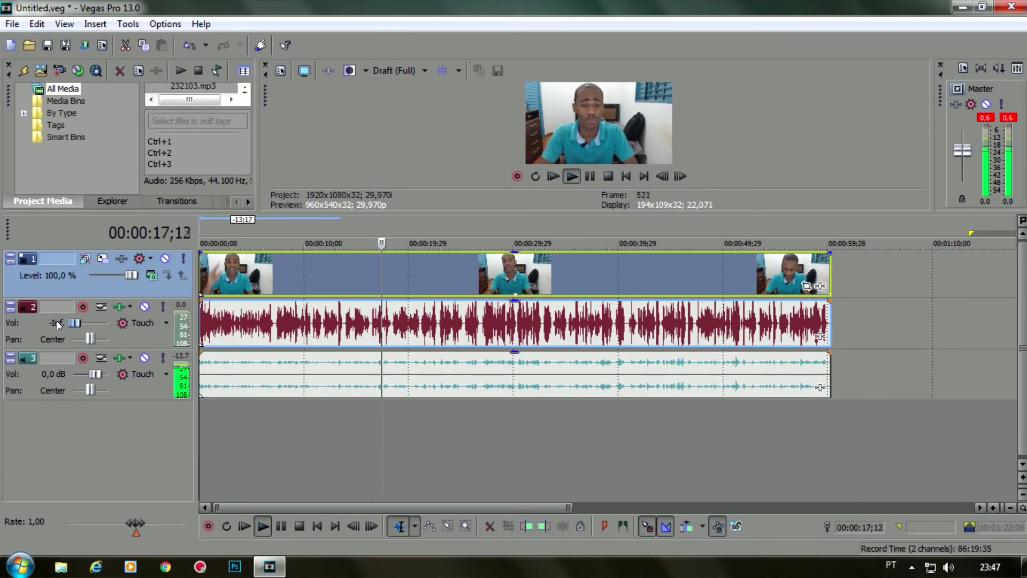
{"action": "left_click_drag", "start_coordinate": [74, 322], "coordinate": [108, 323]}
{"action": "left_click_drag", "start_coordinate": [96, 374], "coordinate": [53, 373]}
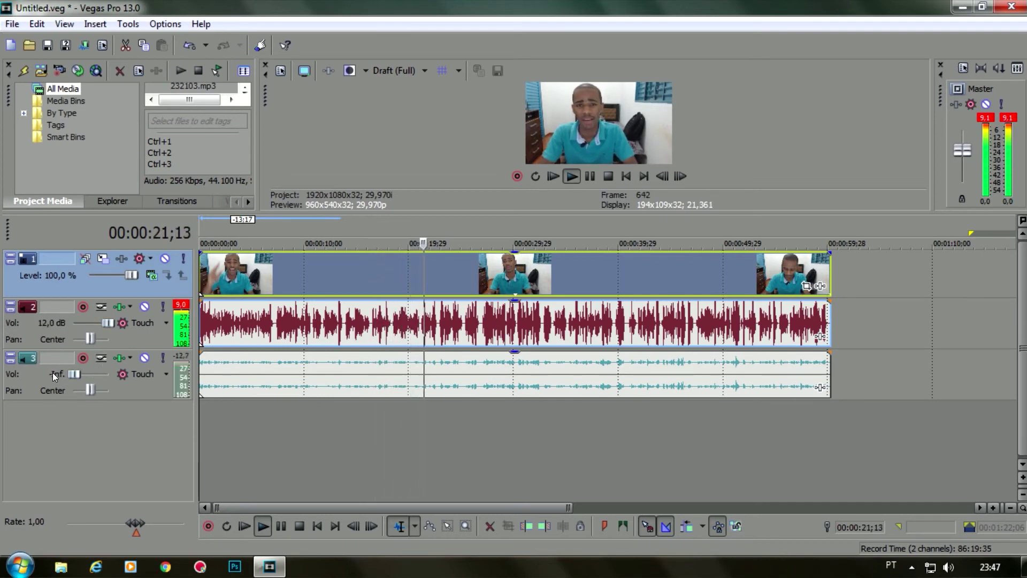
Set the volume of audio track 2 to -4,8 dB and track 3 to -9,8 dB, and pause playback.
{"action": "left_click_drag", "start_coordinate": [107, 323], "coordinate": [87, 323]}
{"action": "left_click_drag", "start_coordinate": [69, 374], "coordinate": [80, 375]}
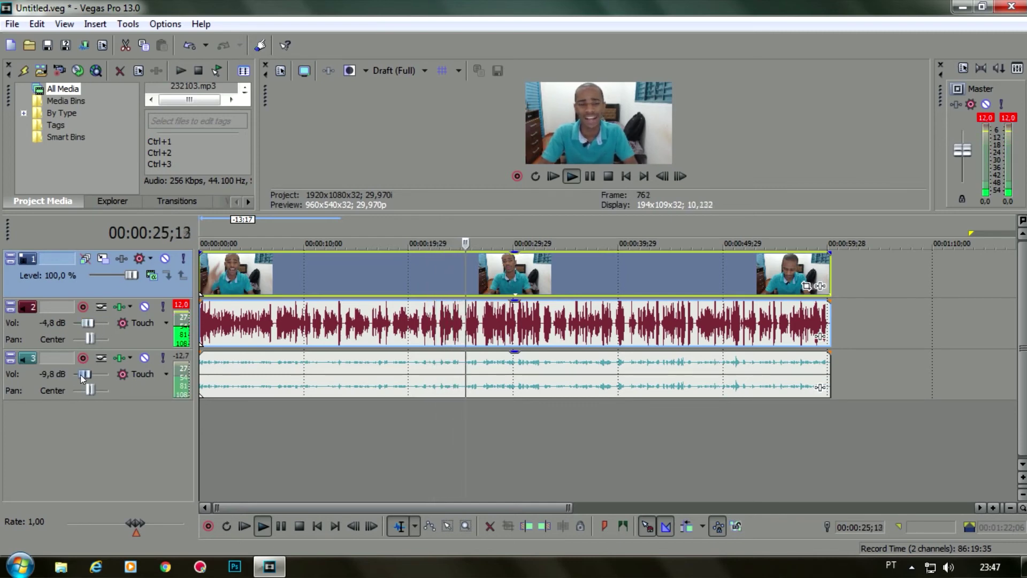
{"action": "left_click", "coordinate": [590, 176]}
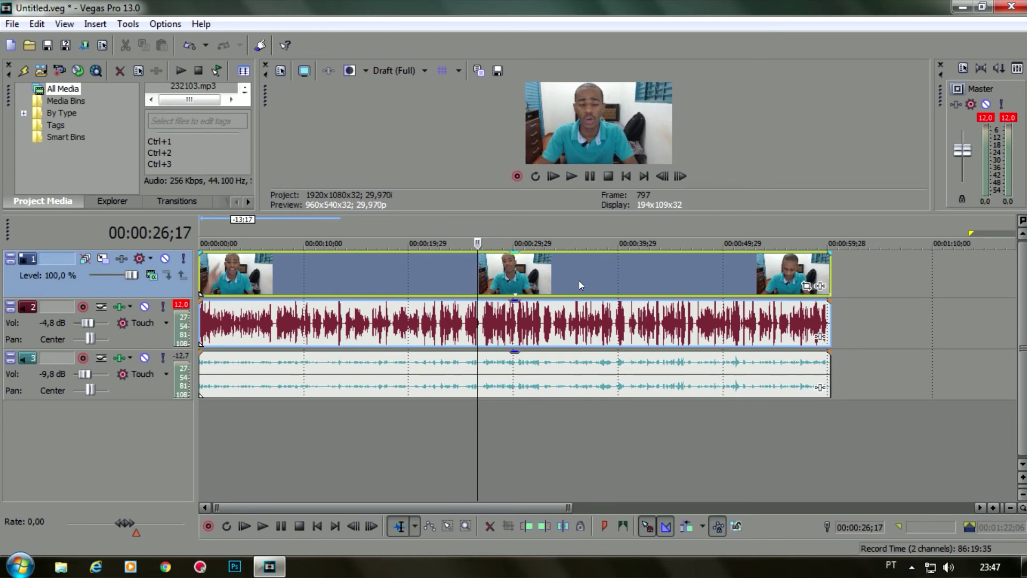